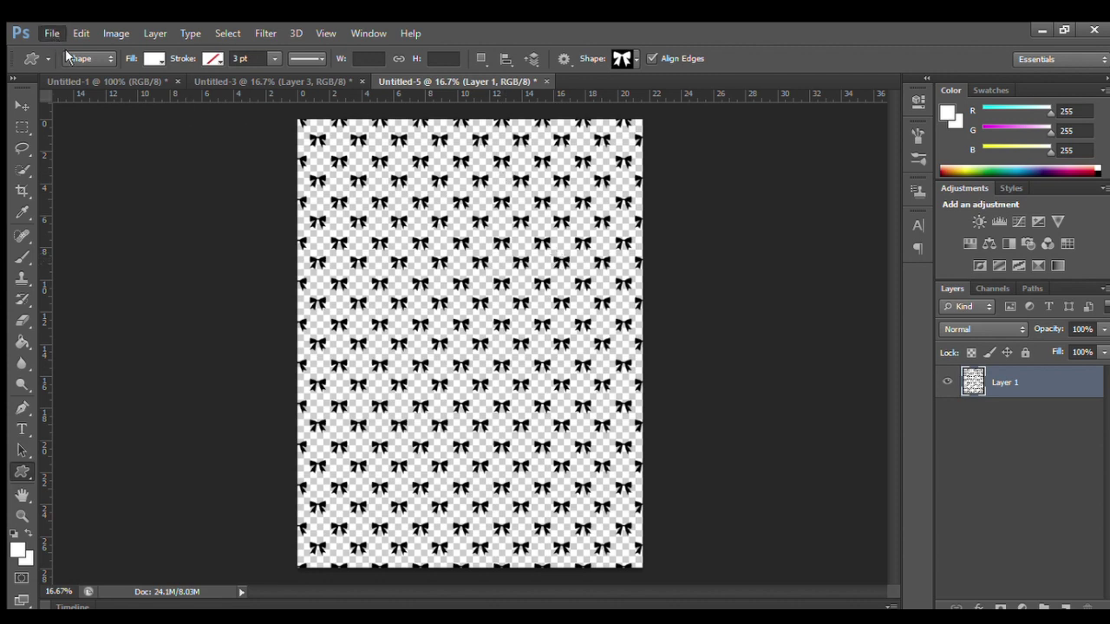
Step: Create a new 300×300 px document with a transparent background
click(597, 182)
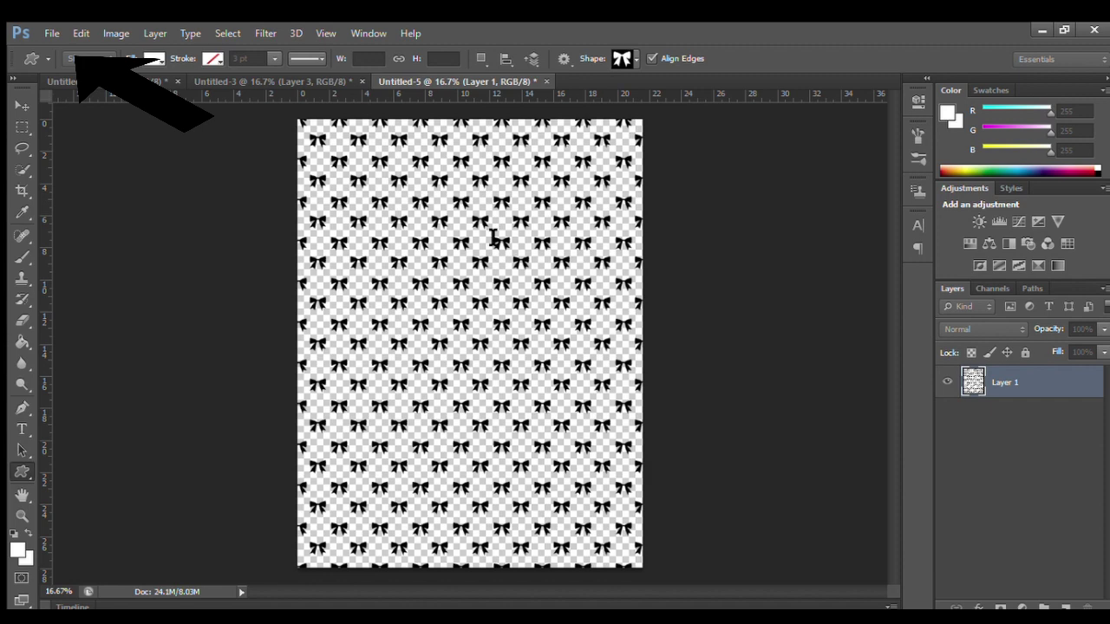
key(ctrl+n)
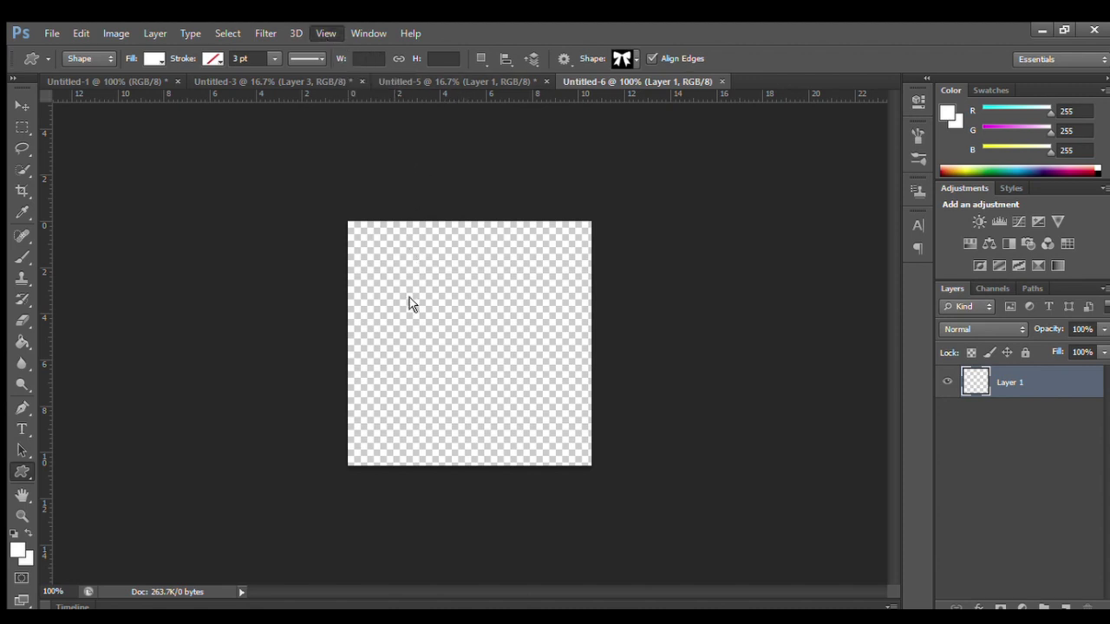
Step: Show rulers and drag horizontal and vertical guides to cross at the canvas centre
click(325, 33)
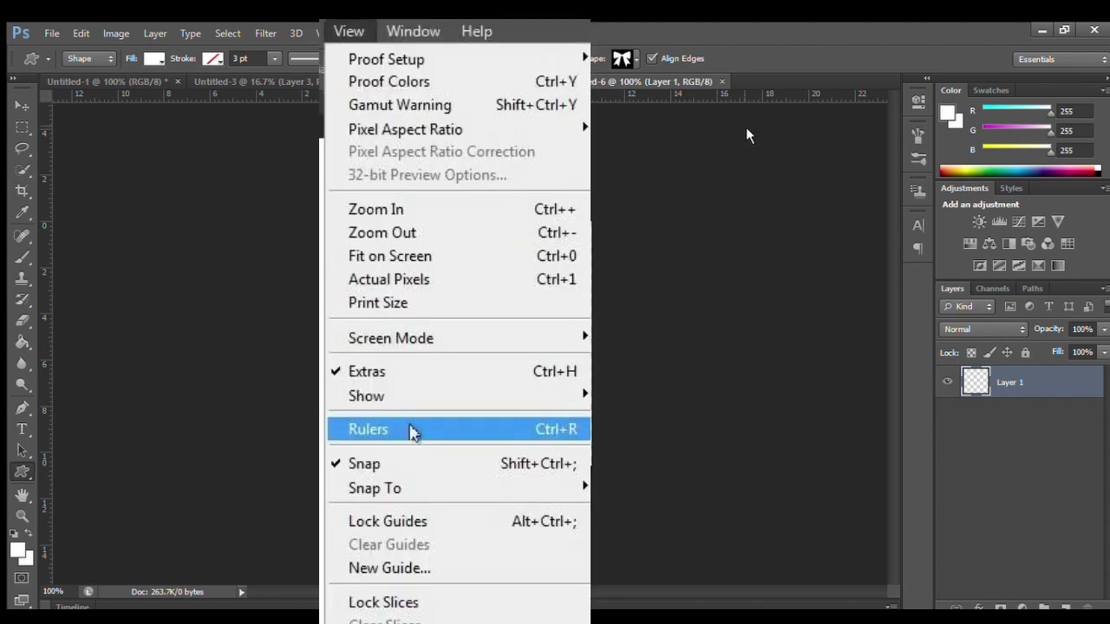
drag(663, 101, 646, 306)
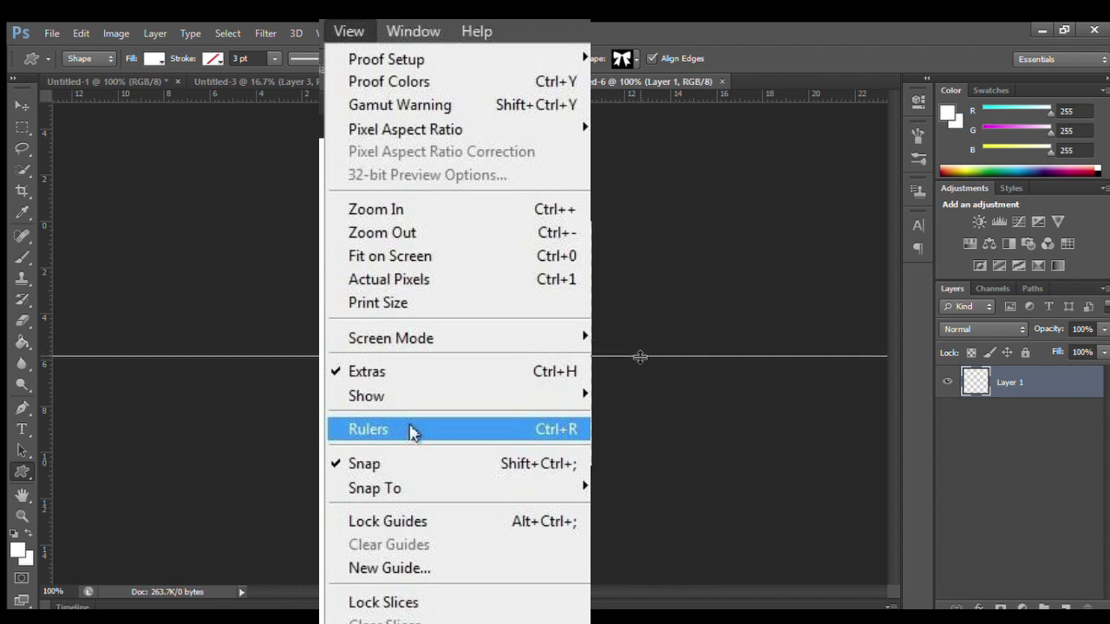
drag(645, 306, 639, 350)
drag(45, 207, 476, 245)
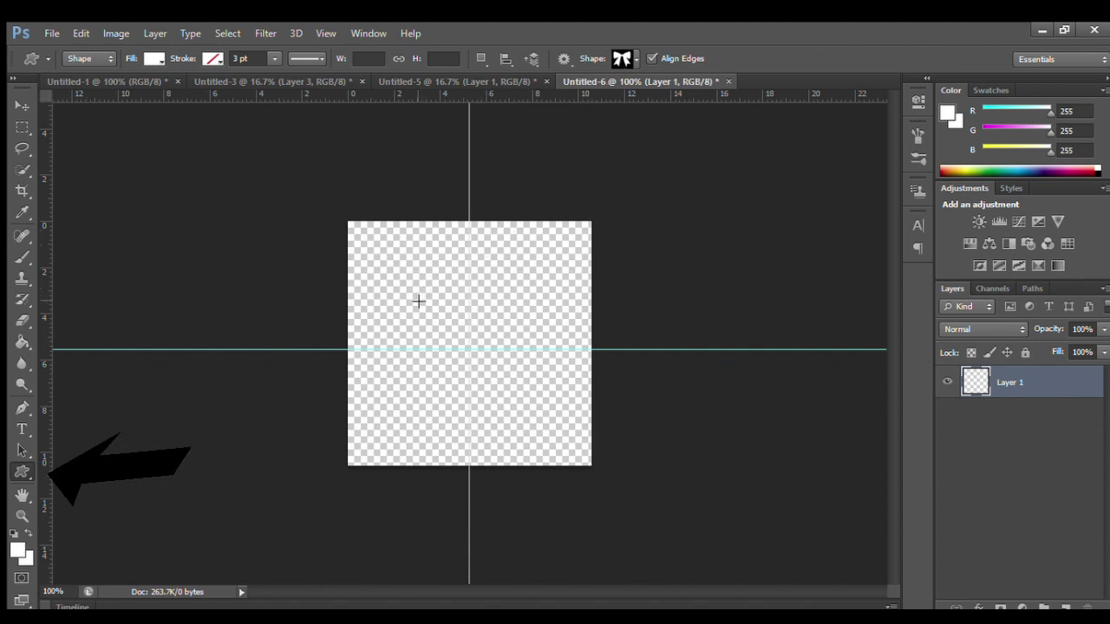
Step: Draw a bow custom shape on the guide intersection and fill it black
mouse_move(417, 300)
mouse_down()
mouse_move(490, 337)
mouse_move(525, 393)
mouse_up()
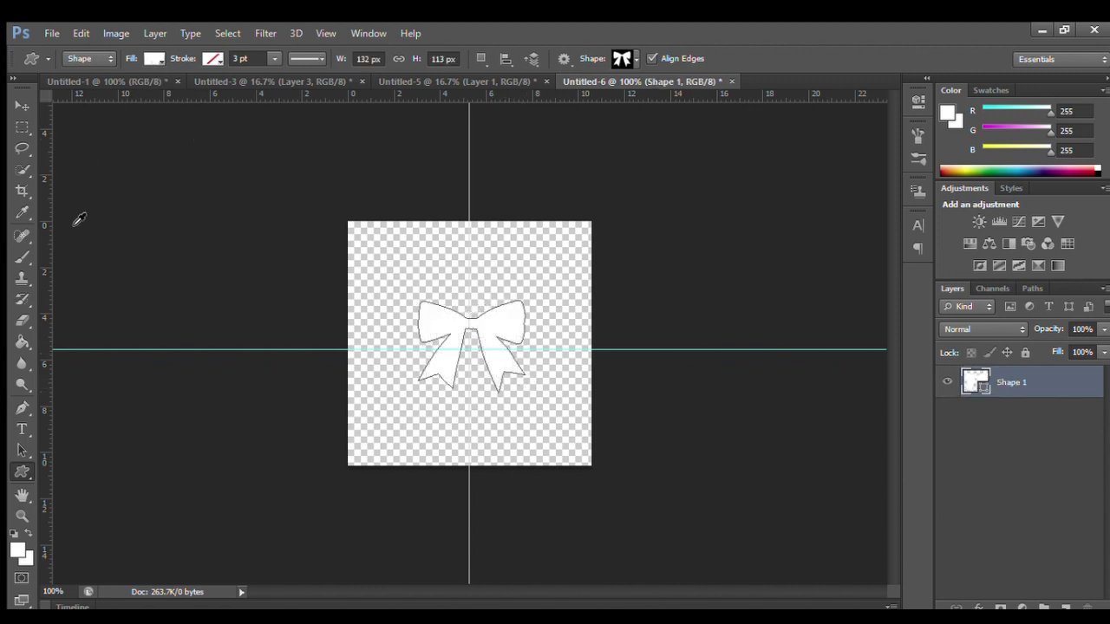
click(78, 140)
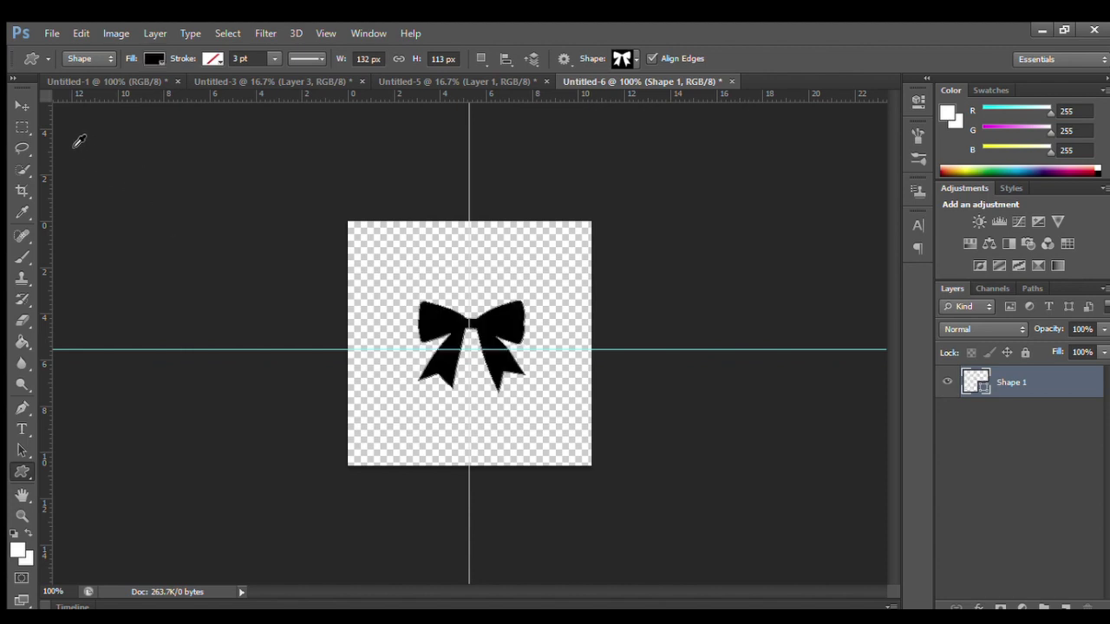
Step: Duplicate the bow layer, offset it into the corners, and save the tile as pattern 'ribbon'
click(22, 104)
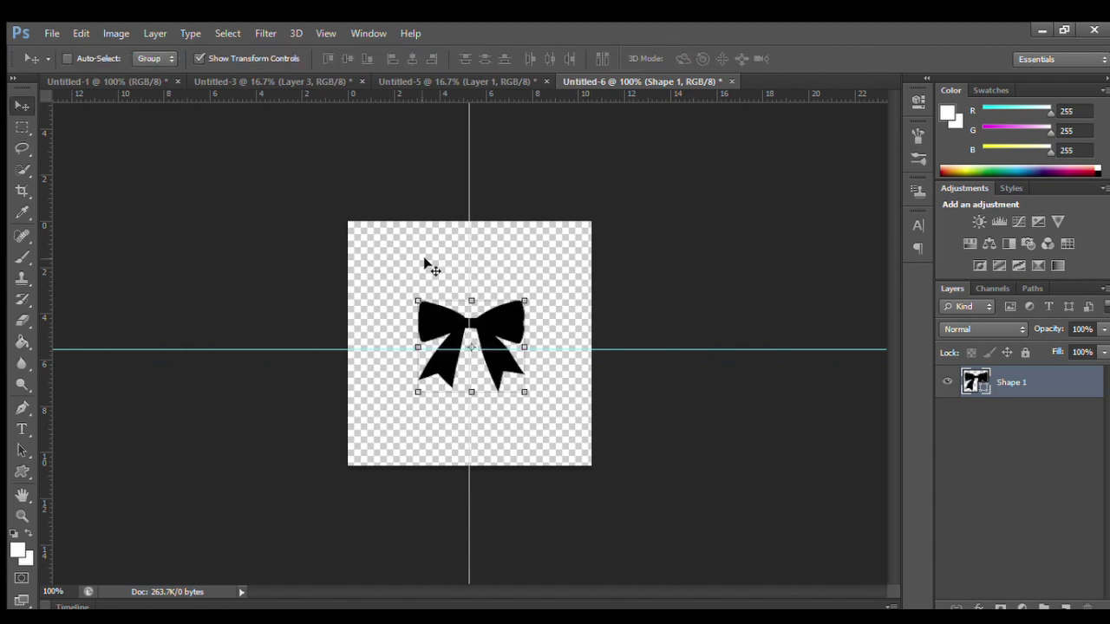
right_click(1015, 381)
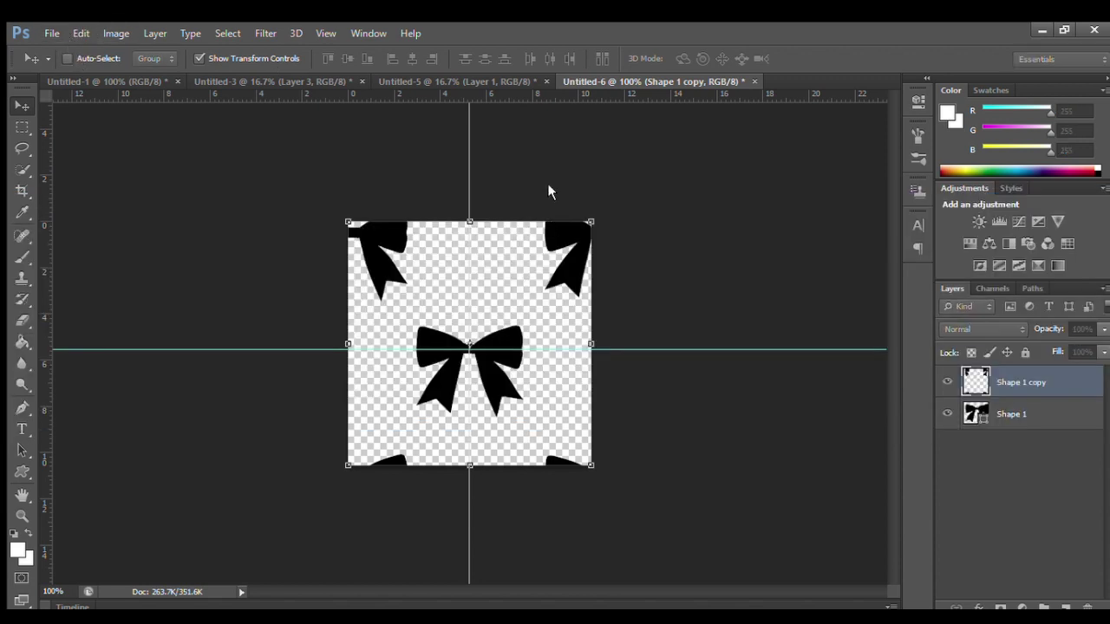
Step: Create an 8.5×11 in, 300 ppi transparent page and fill it with the bow pattern
key(ctrl+n)
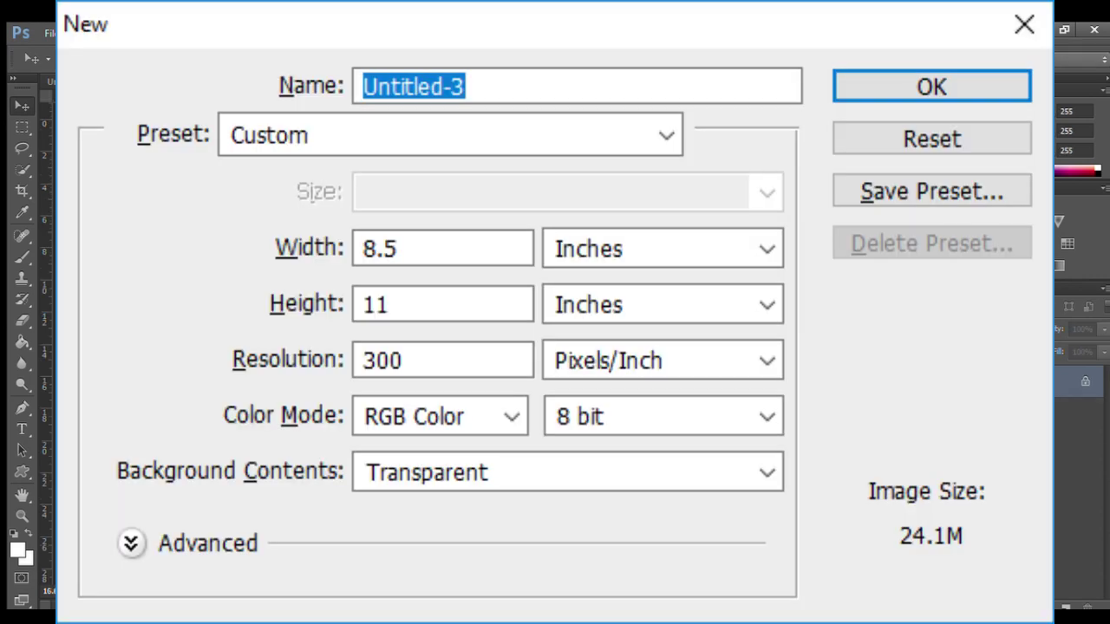
key(Return)
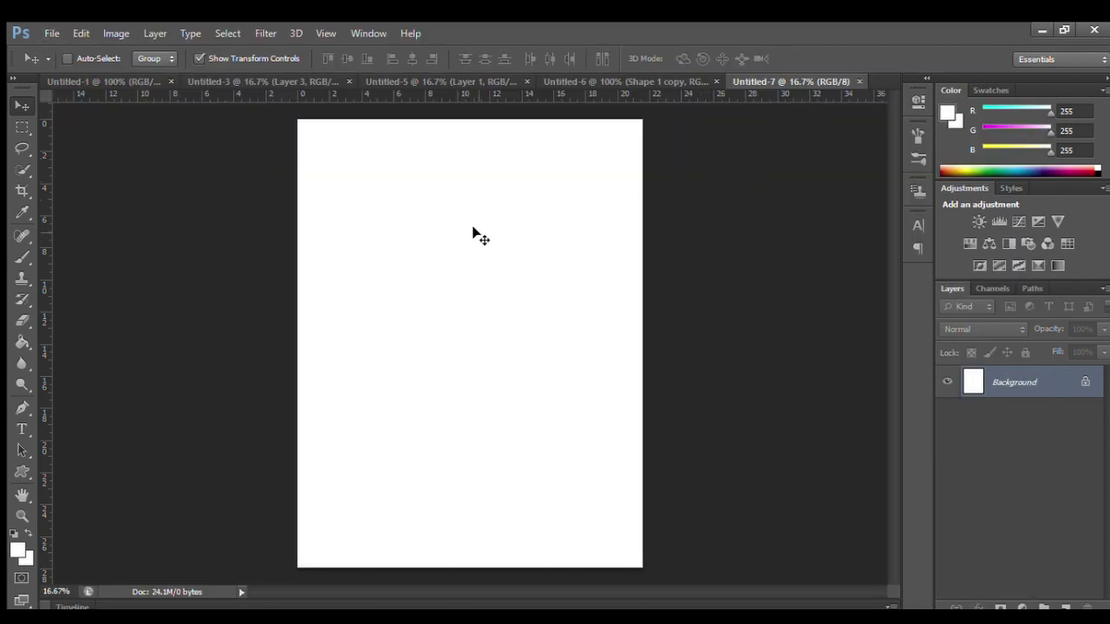
click(67, 58)
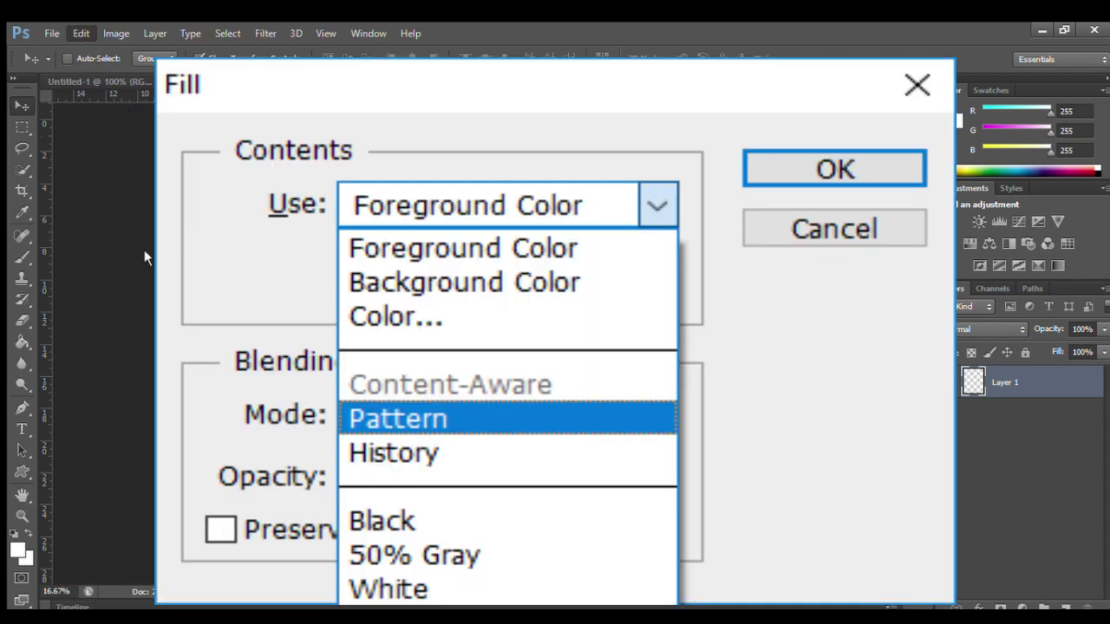
key(Return)
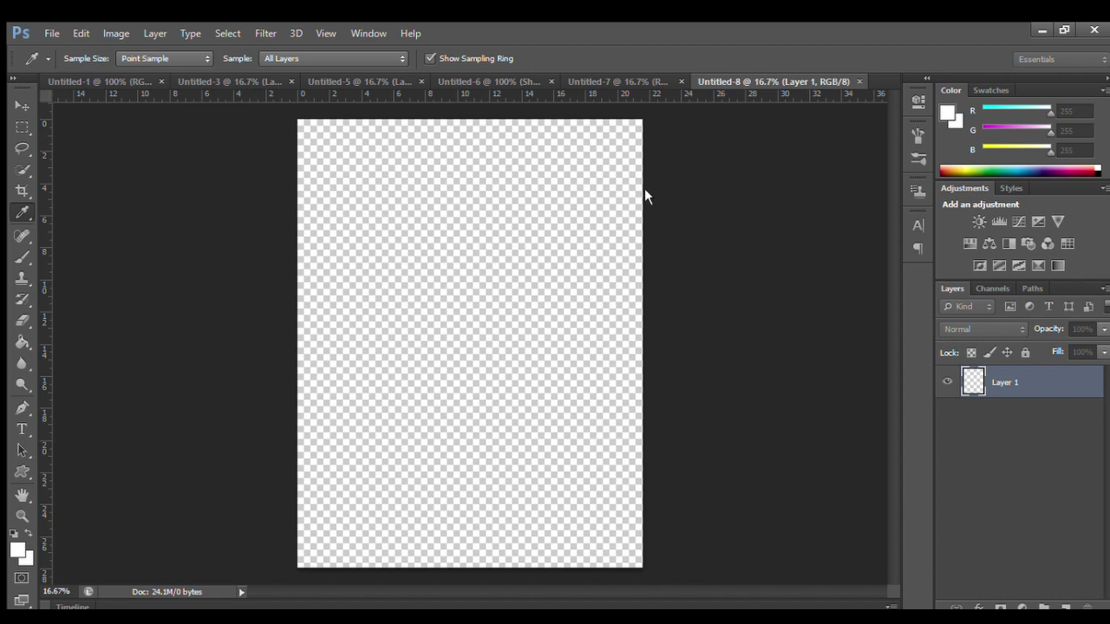
key(v)
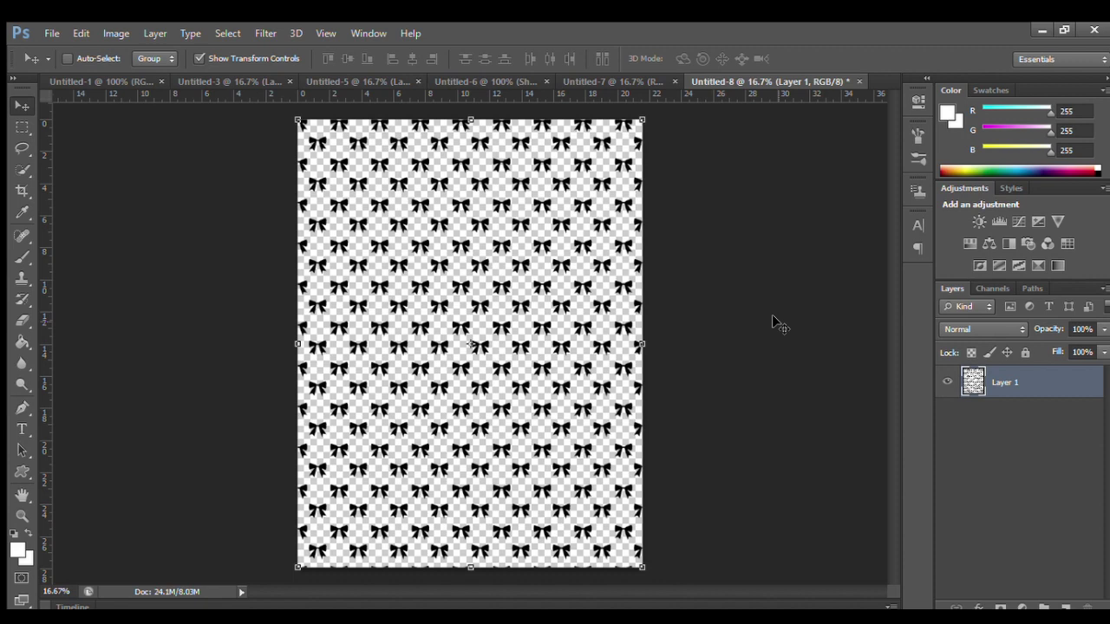
Step: Add a rainbow gradient fill layer and clip it to the bow pattern layer
click(1023, 607)
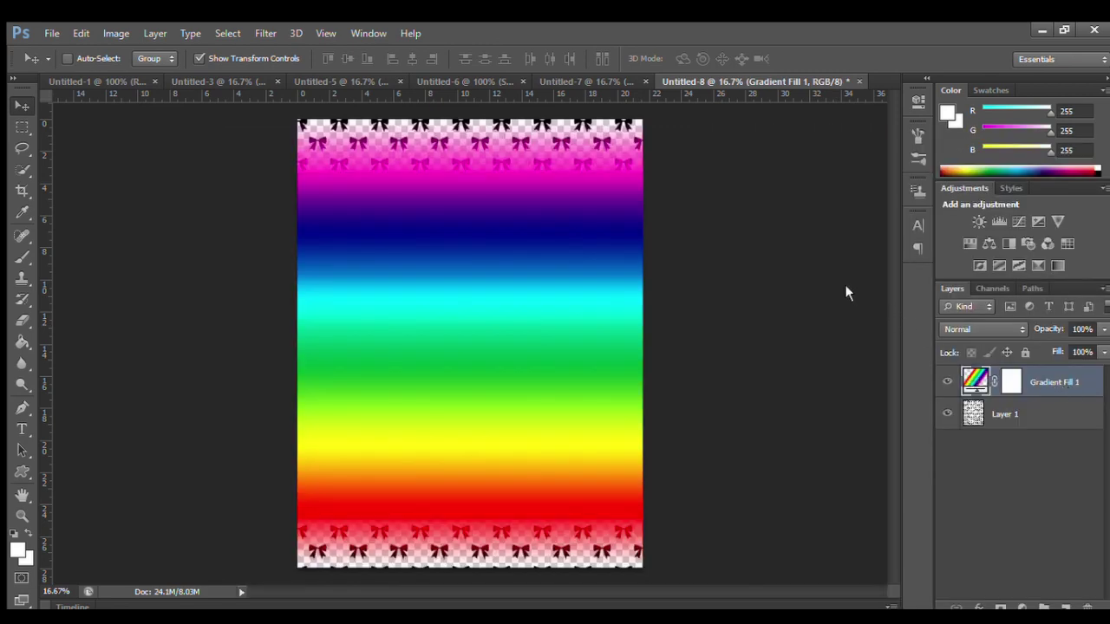
key(ctrl+alt+g)
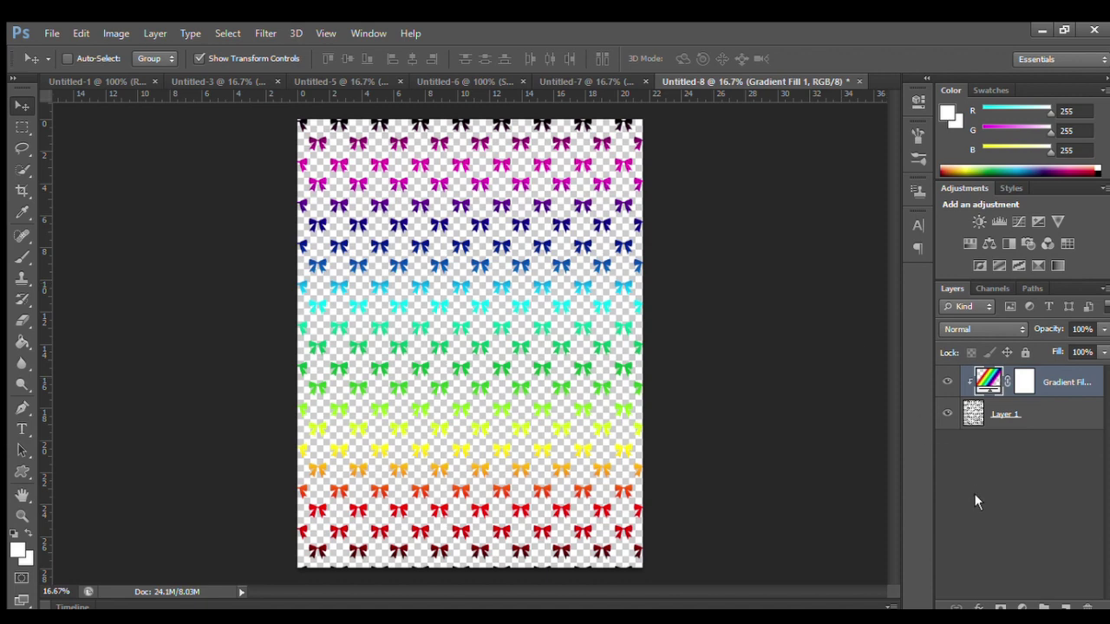